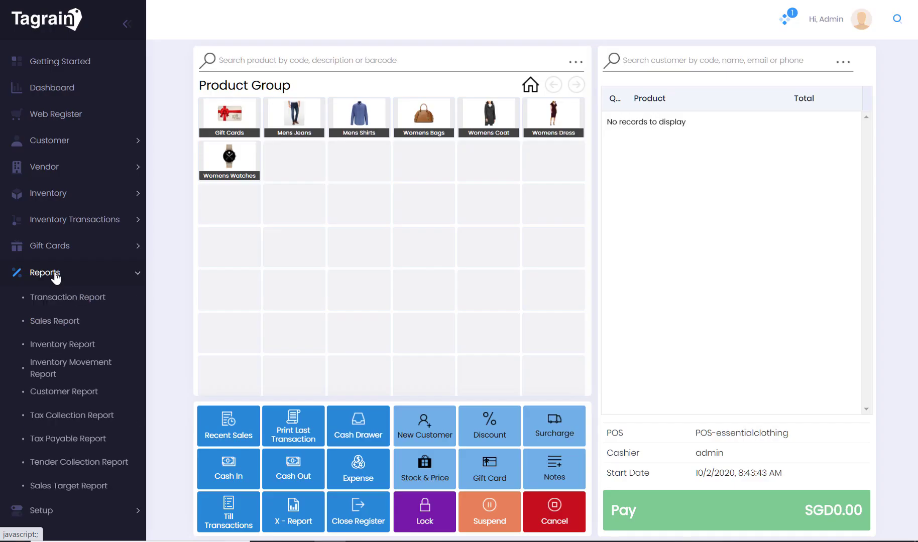
Run the Inventory Report for Marina Store with the stock filter set to All.
click(59, 345)
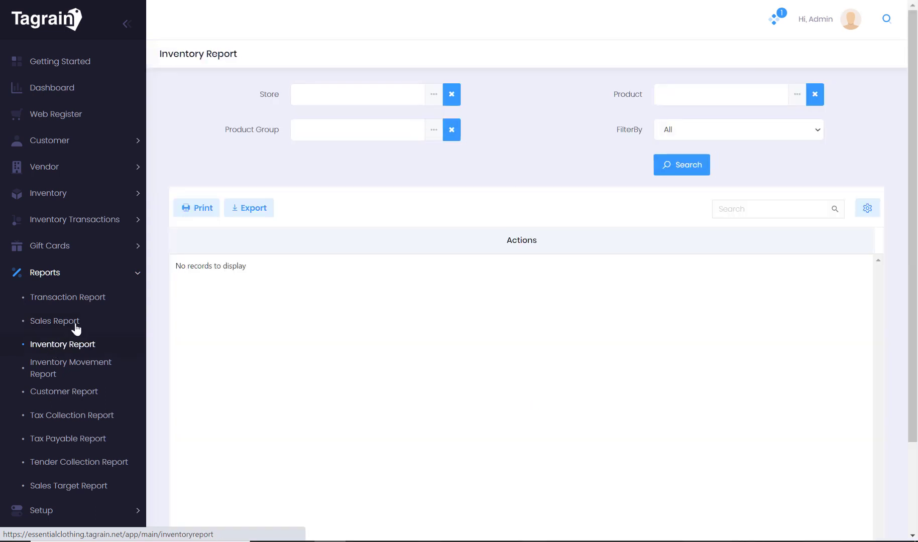
click(335, 97)
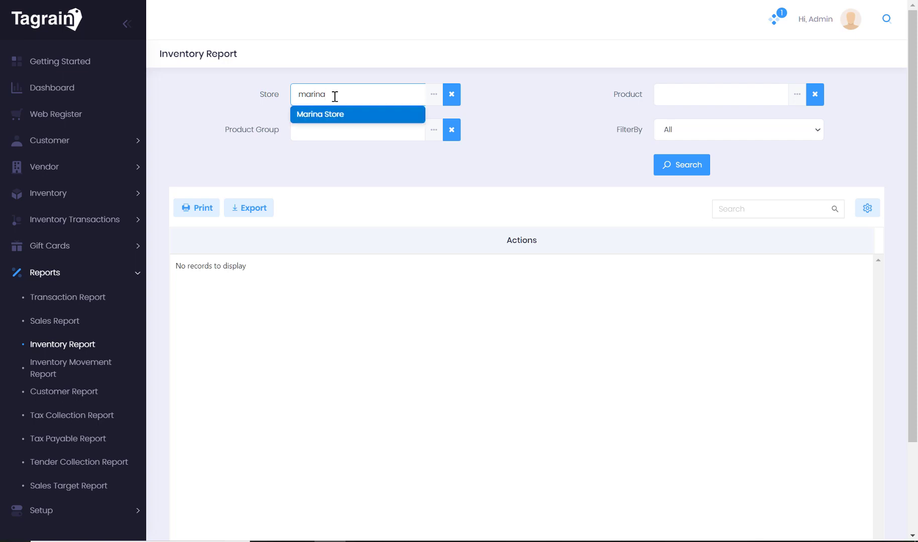
click(323, 114)
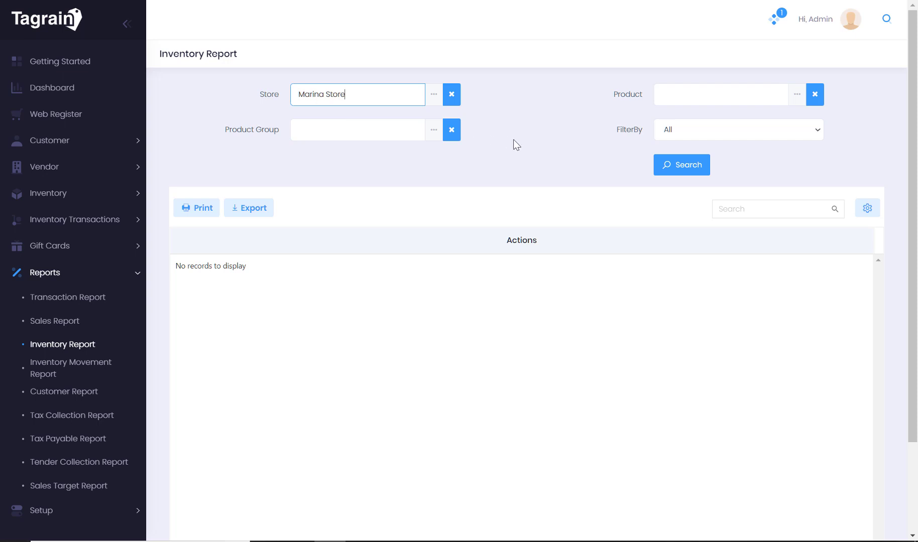
click(758, 130)
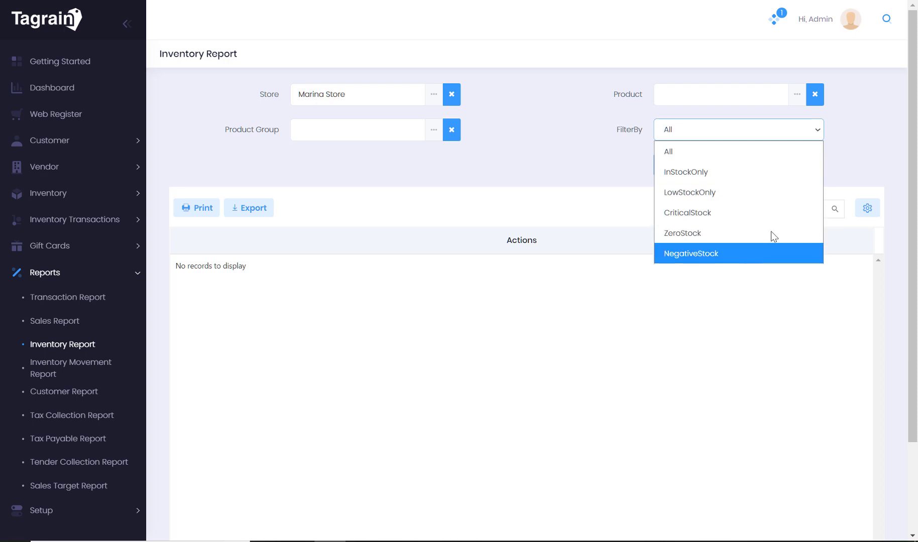
click(846, 157)
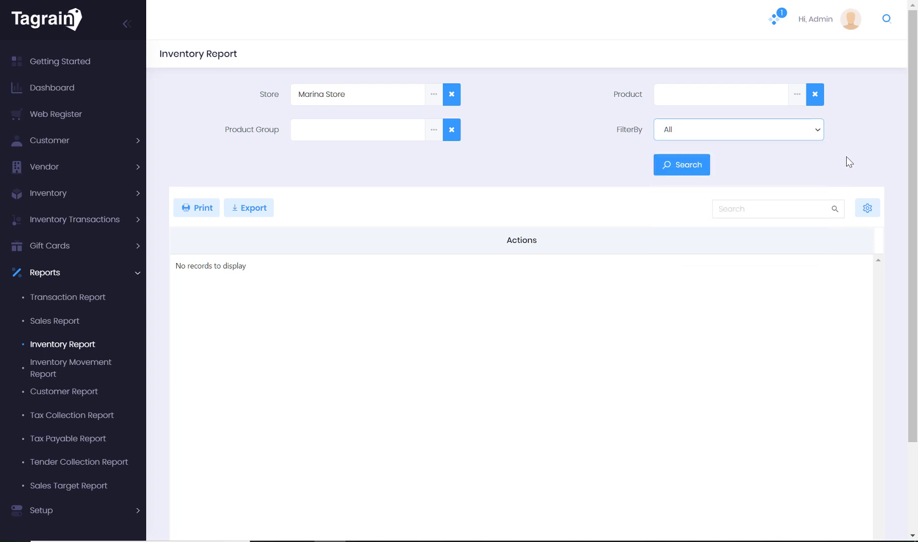
click(692, 167)
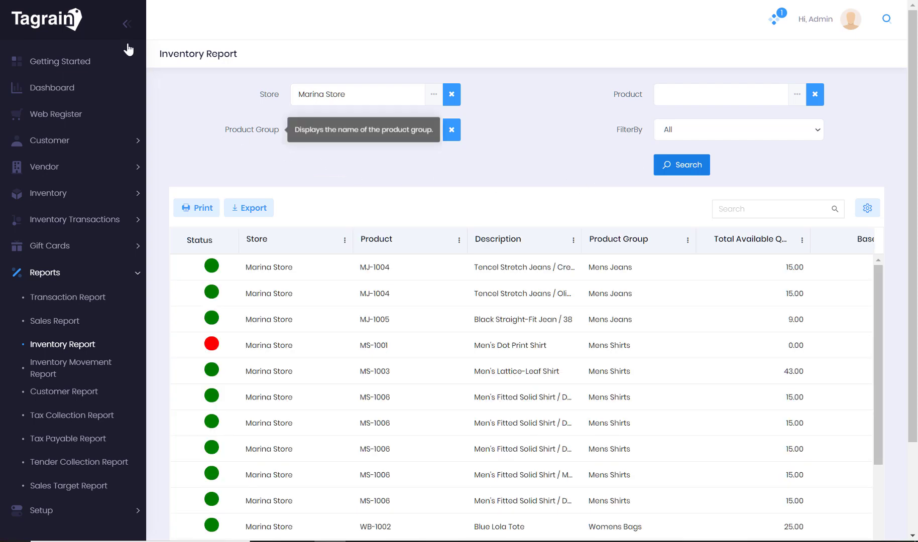
click(125, 25)
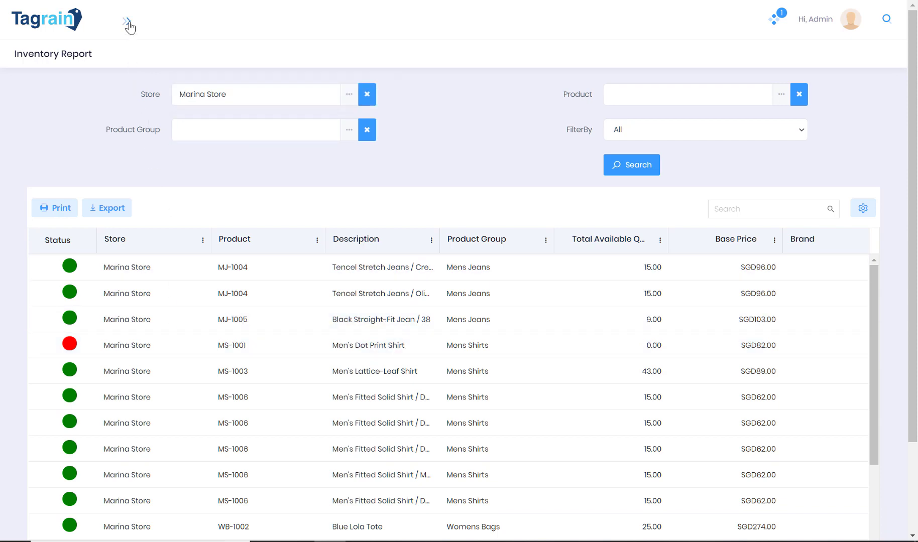
click(127, 23)
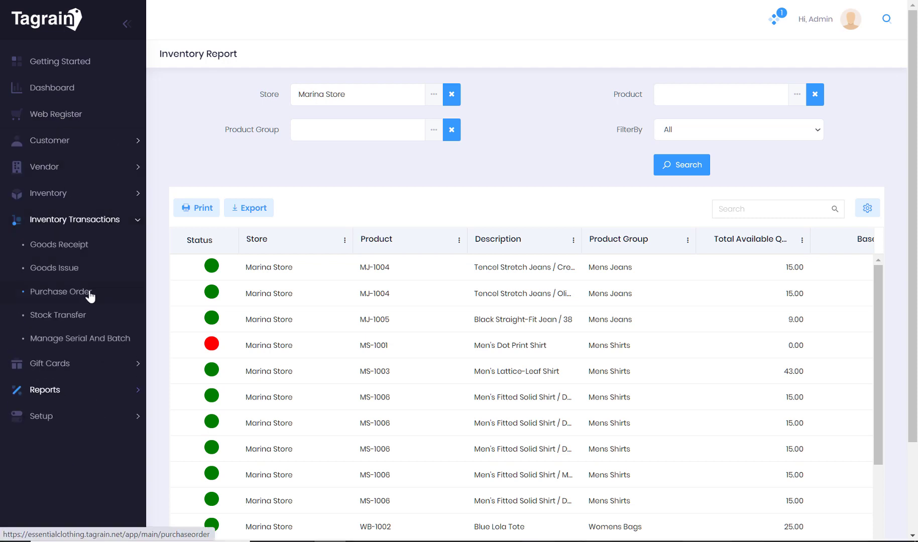
Create a new purchase order with Marina Store as its store.
click(90, 296)
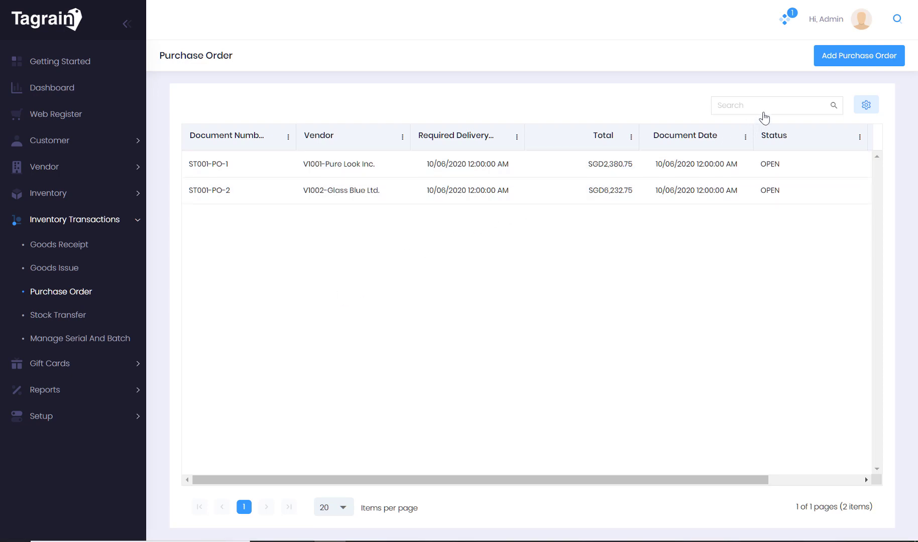
click(853, 58)
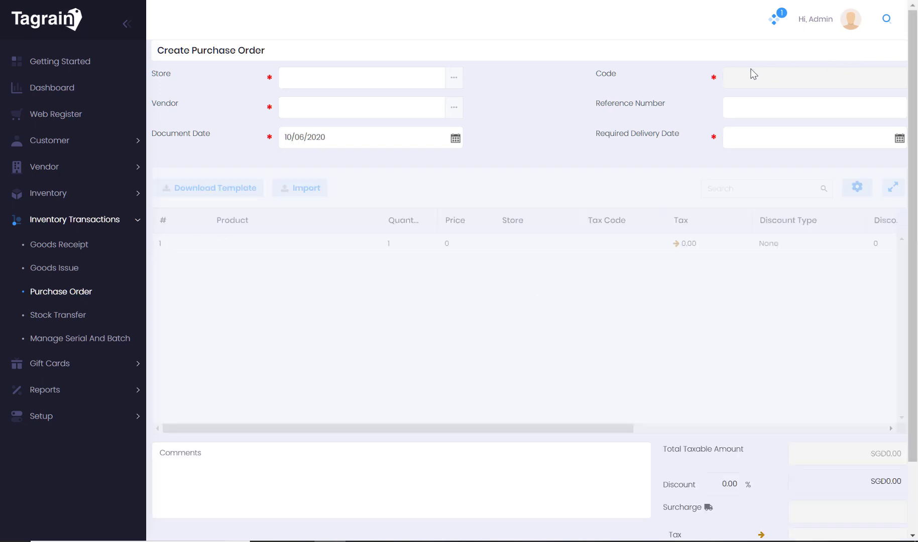
click(411, 76)
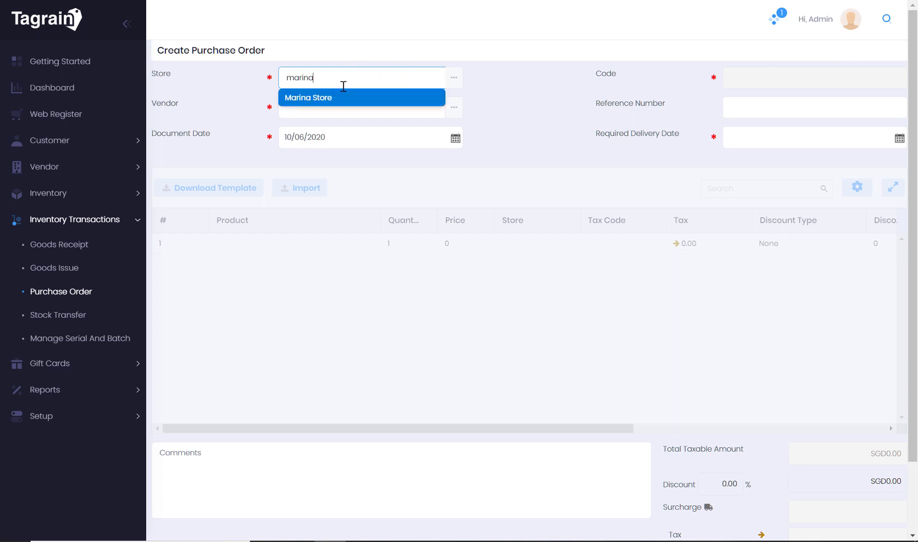
click(336, 102)
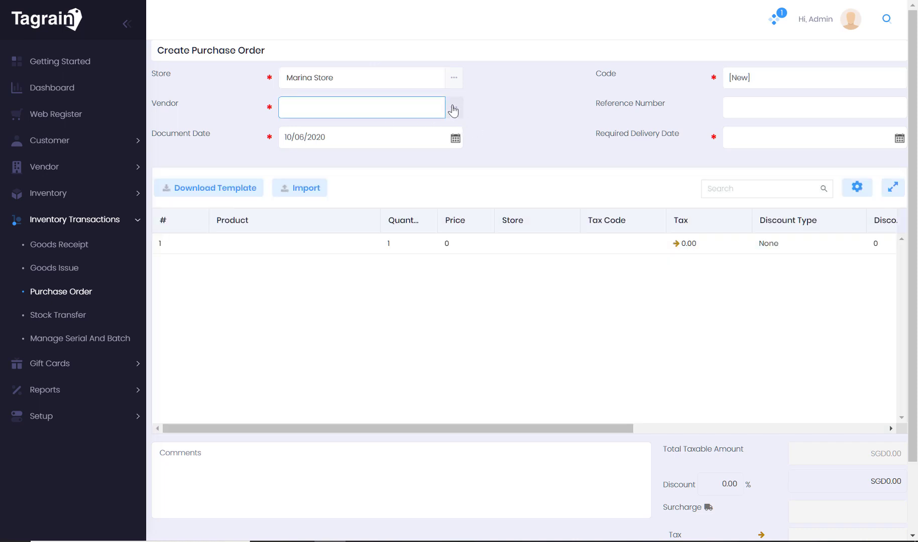
Set the vendor to V1002-Glass Blue Ltd. and the required delivery date to 10/14/2020.
click(453, 110)
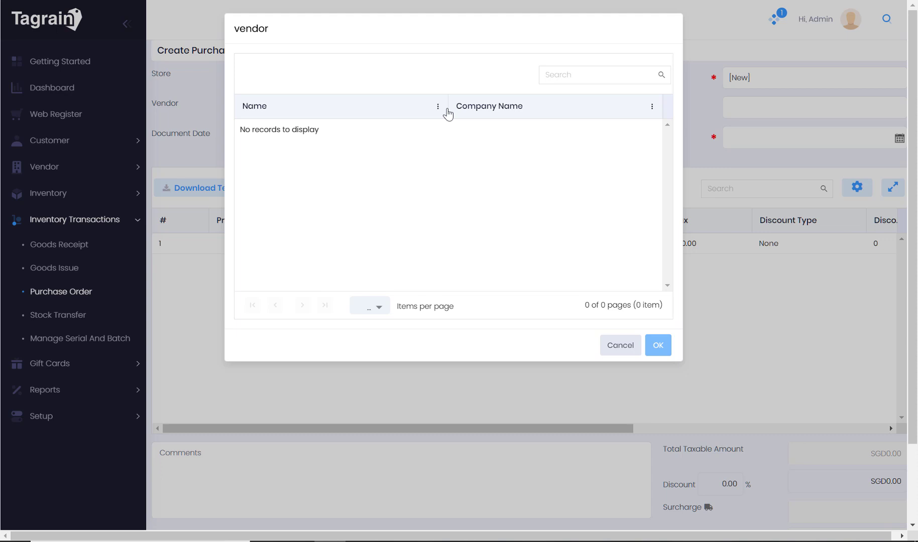
click(455, 147)
click(658, 345)
click(766, 143)
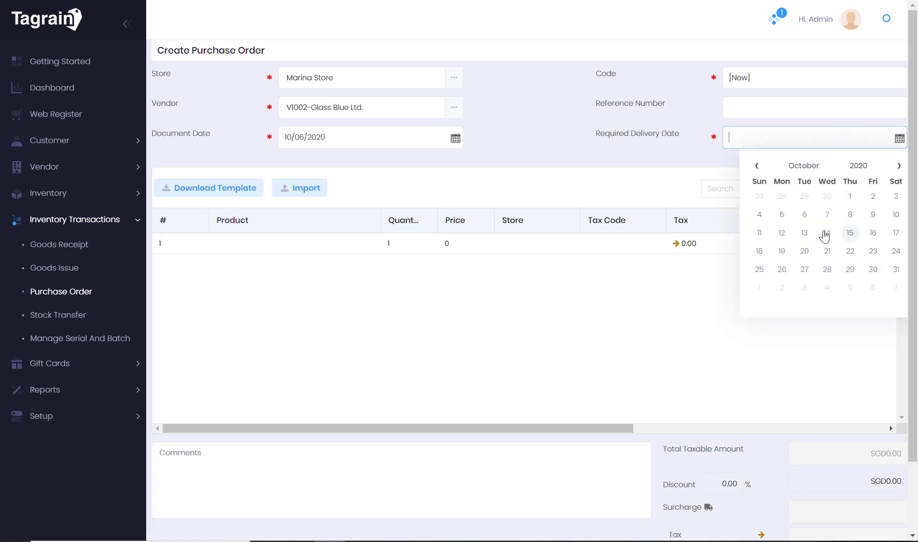
click(827, 234)
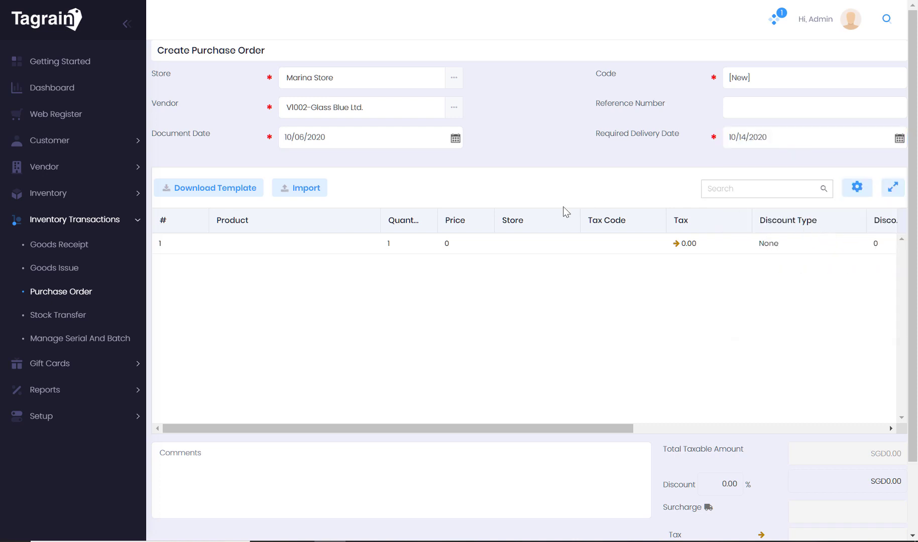
Add 25 of MS-1002 Men's Flex Blue Shirt at 96 each, totalling SGD2,568.00 with tax.
click(346, 248)
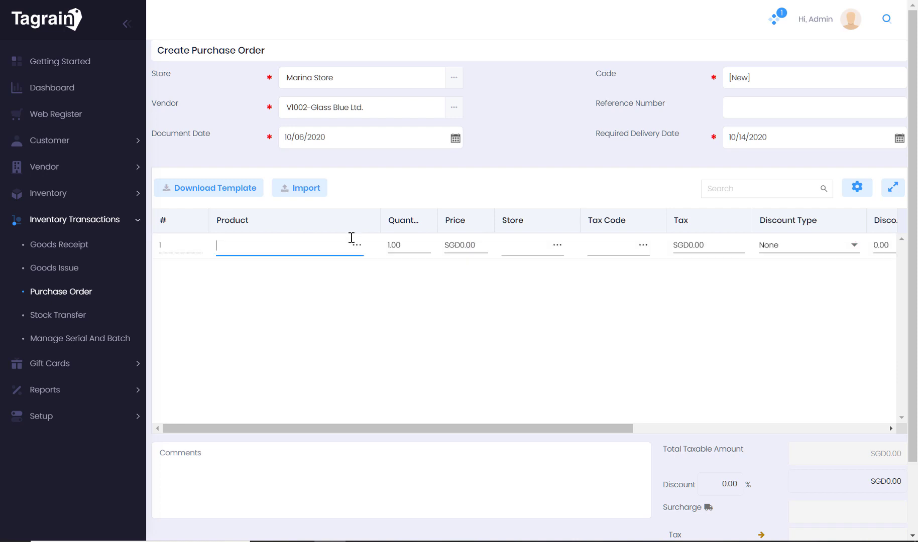
text(shirt)
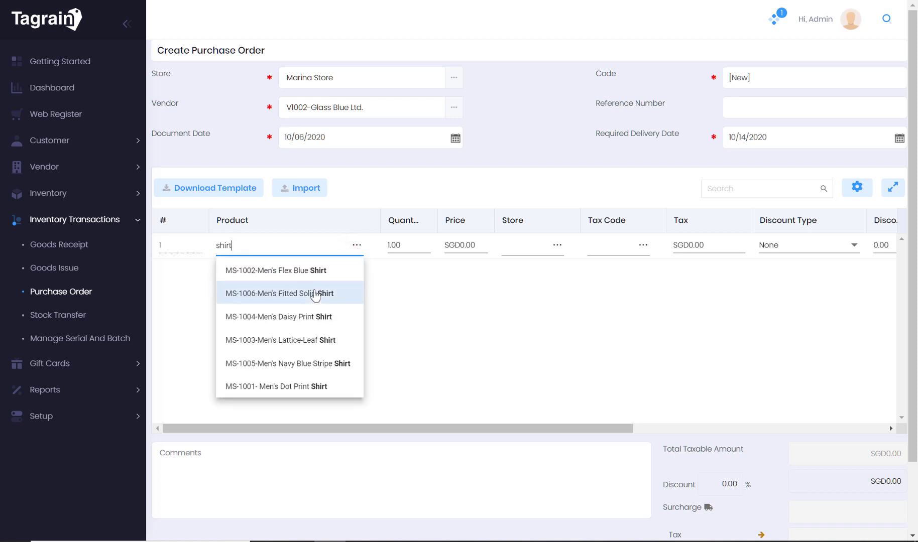
click(318, 272)
click(418, 241)
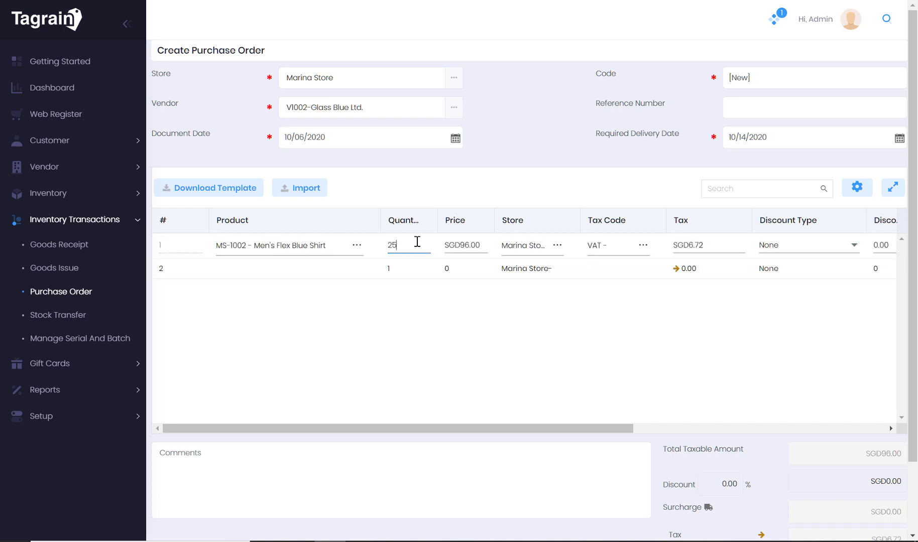
key(Tab)
key(Return)
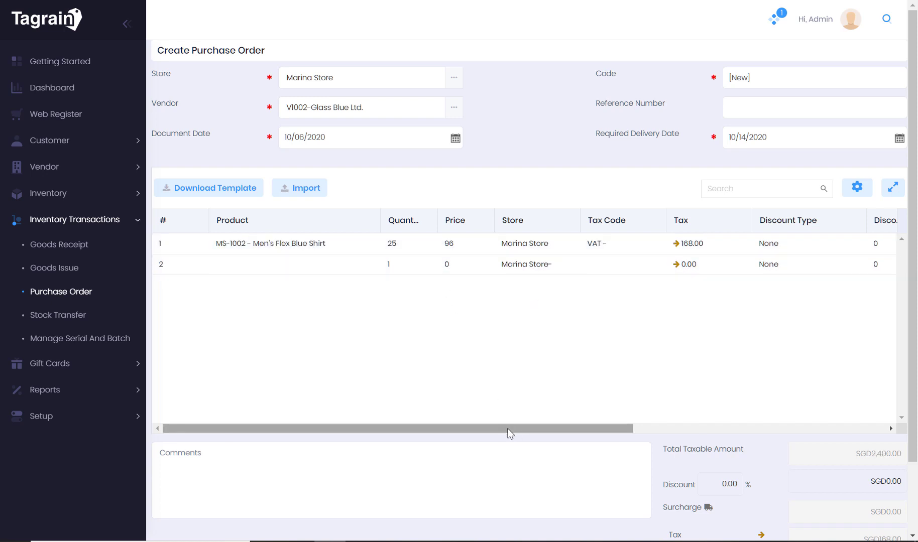
drag(509, 432, 862, 484)
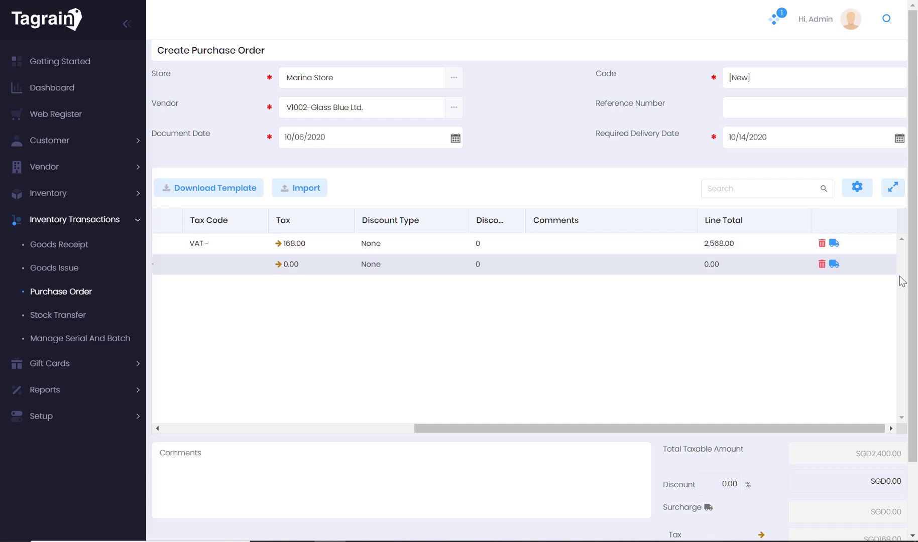
drag(915, 323, 916, 402)
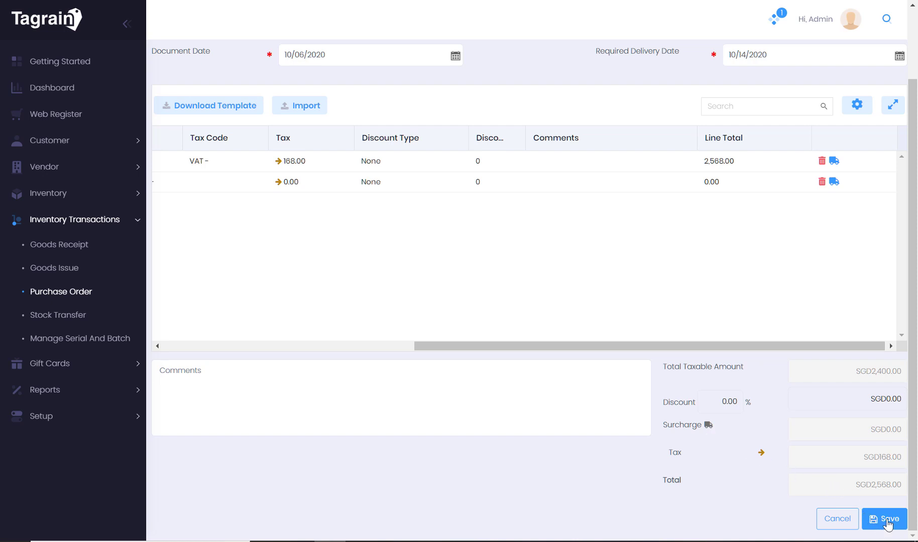
Save the purchase order as ST001-PO-3 without printing, and bring the list's Actions column into view.
click(888, 522)
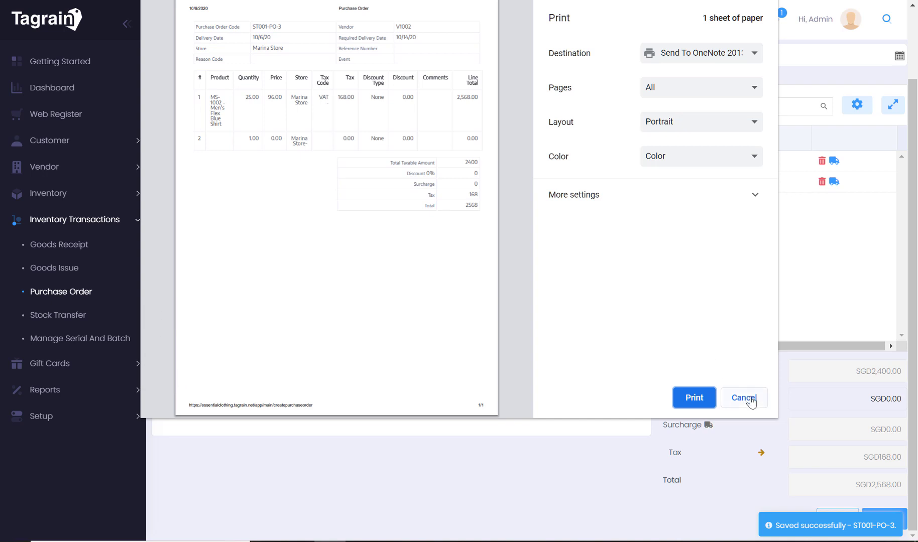
click(750, 399)
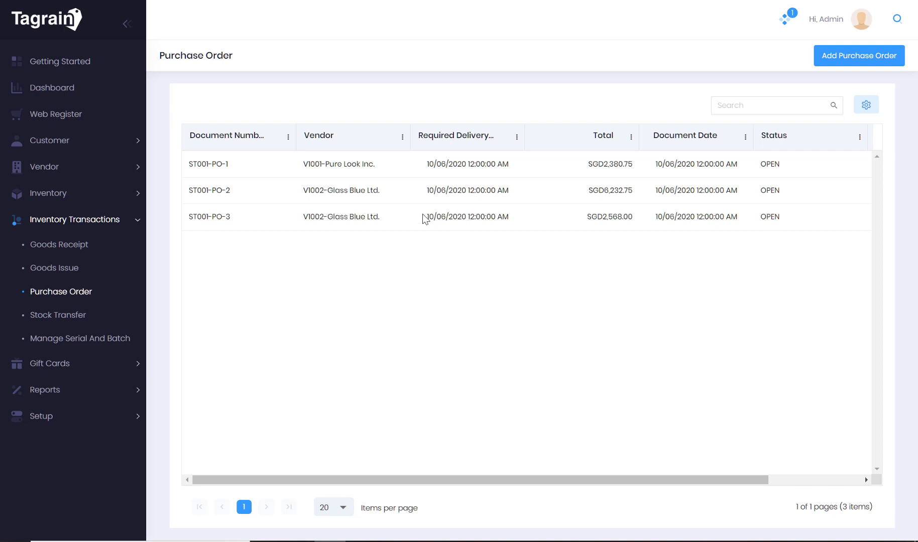
drag(511, 482, 652, 537)
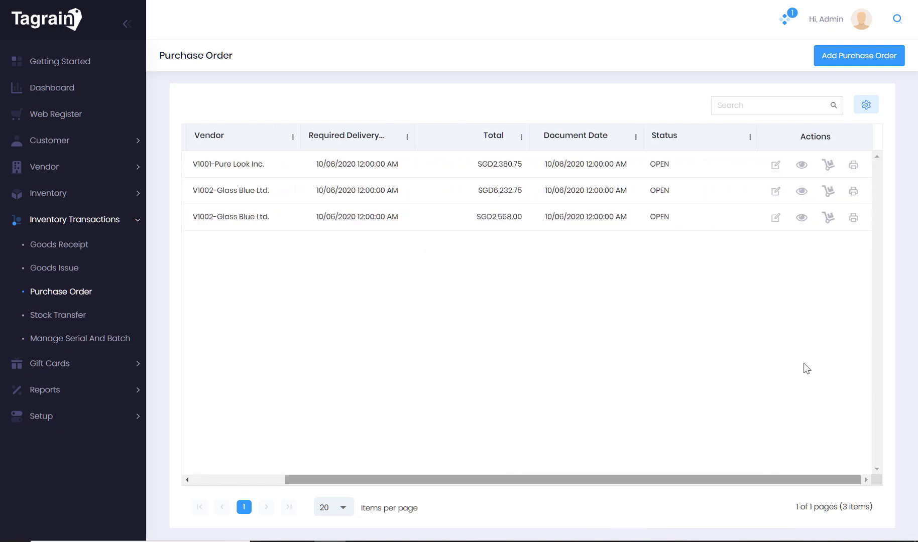
Start a goods receipt for ST001-PO-3 and change the received shirt quantity from 25 to 15.
click(829, 219)
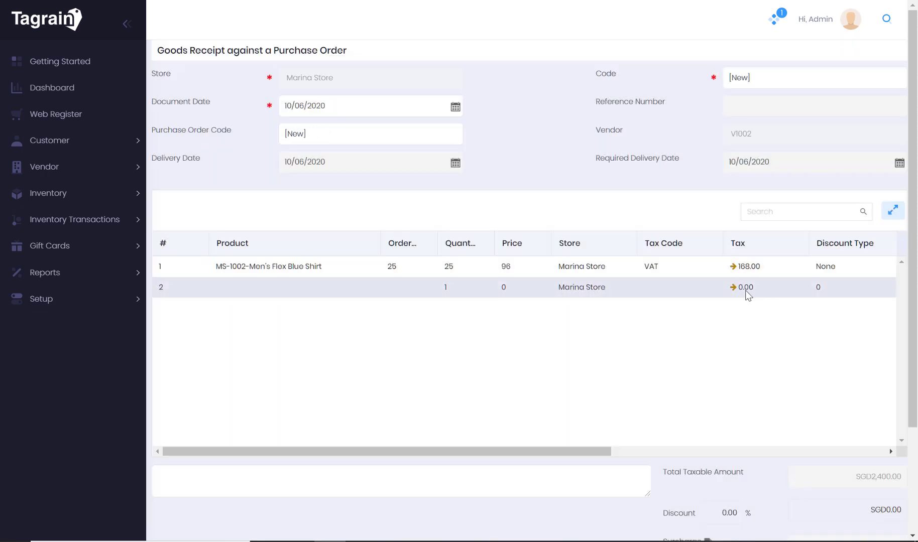
click(126, 25)
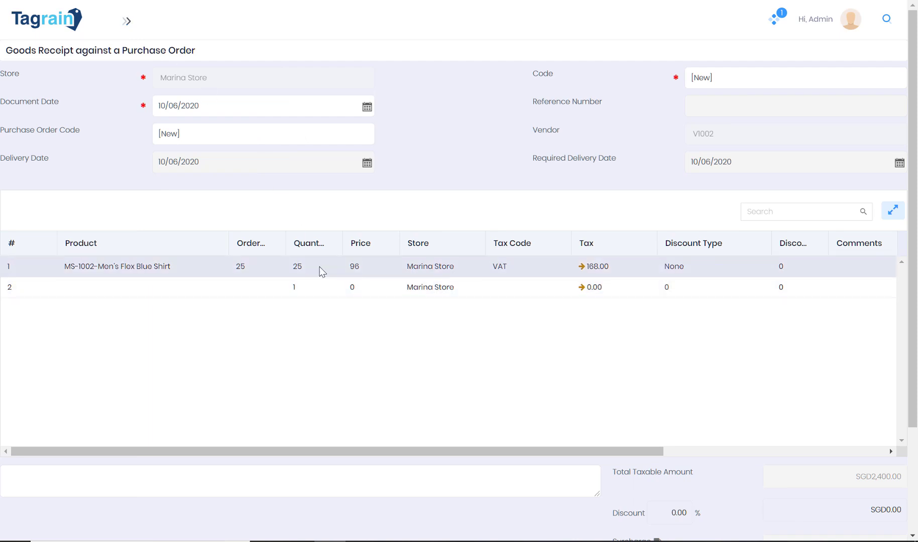
click(320, 270)
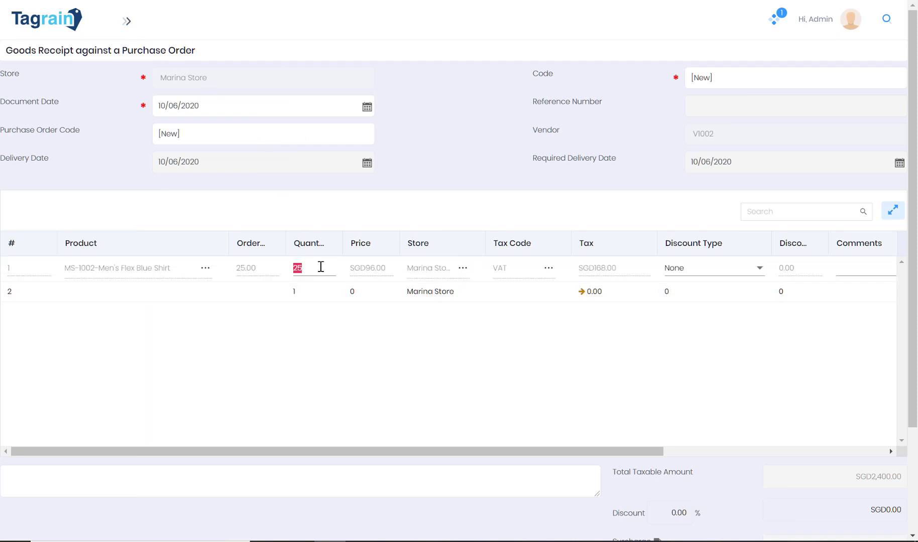
text(1)
click(440, 350)
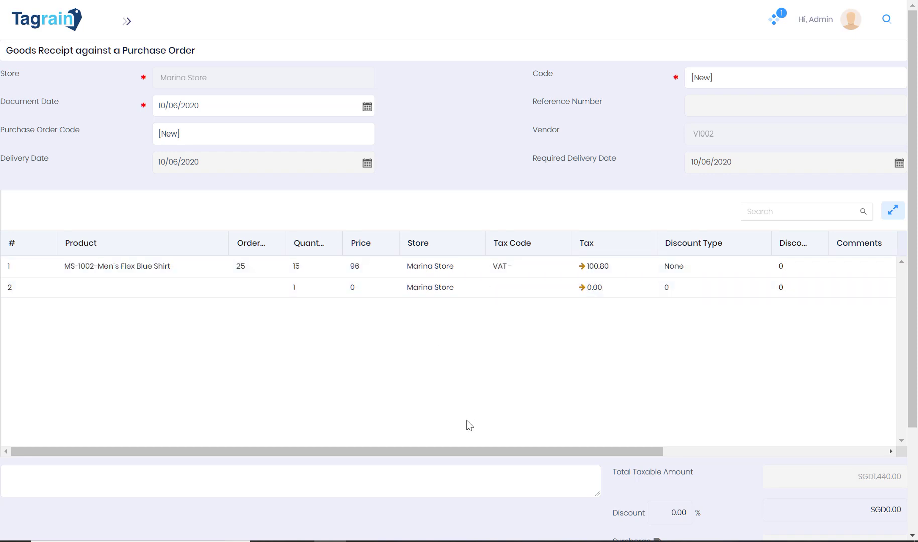
drag(480, 455, 901, 434)
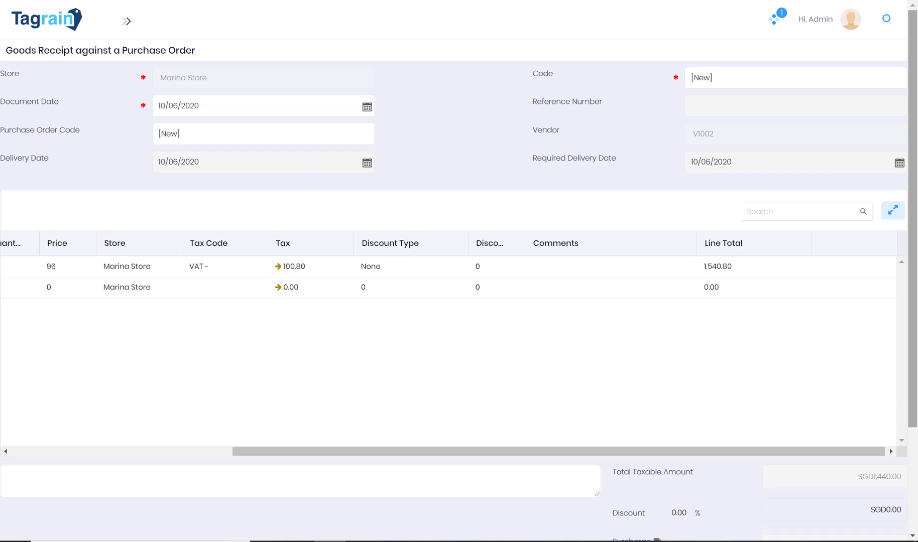
scroll(902, 434, down, 3)
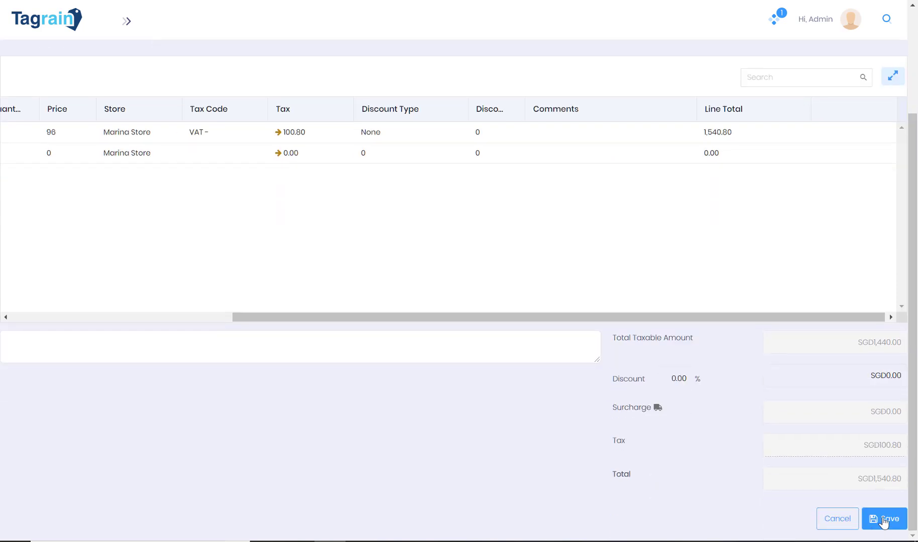
Save the goods receipt for 15 shirts and skip printing it.
click(884, 522)
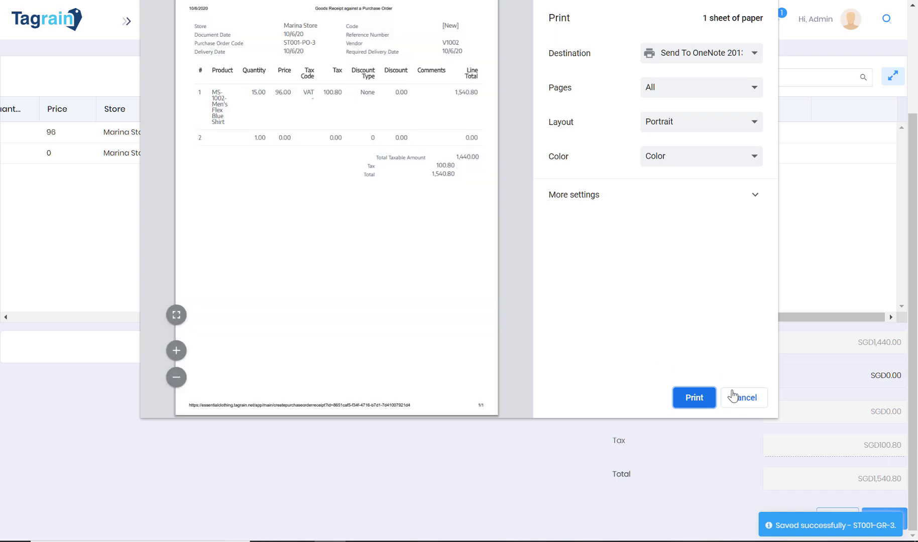
click(743, 398)
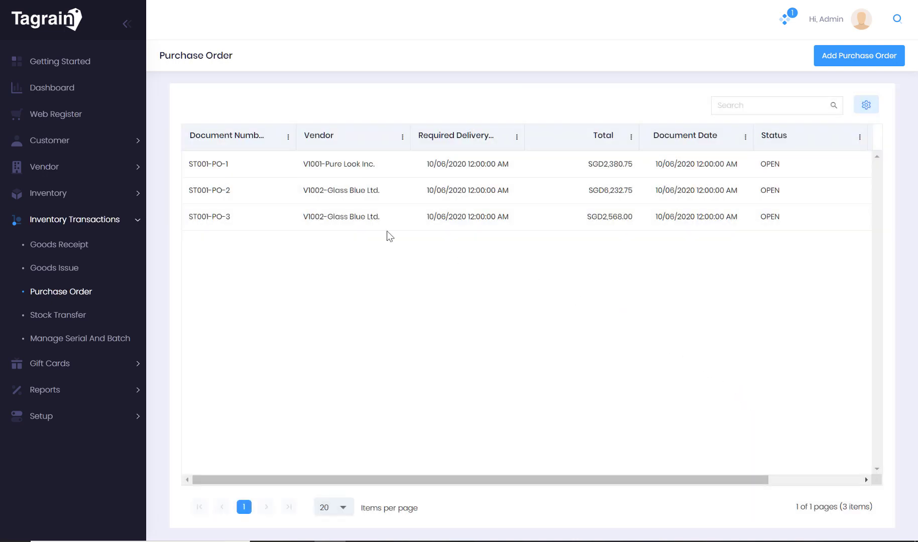
Add a stock transfer with From Store Marina Store and To Store Vivo City Store.
click(65, 315)
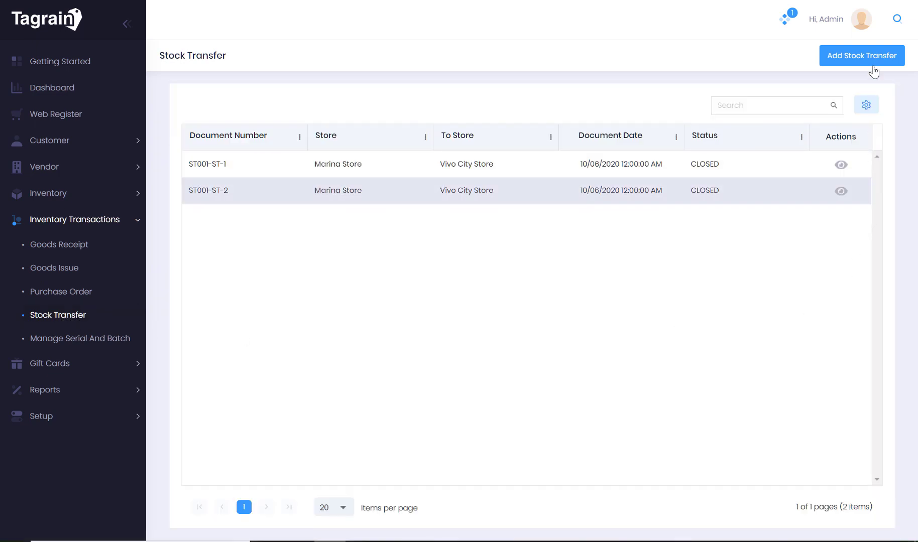
click(873, 57)
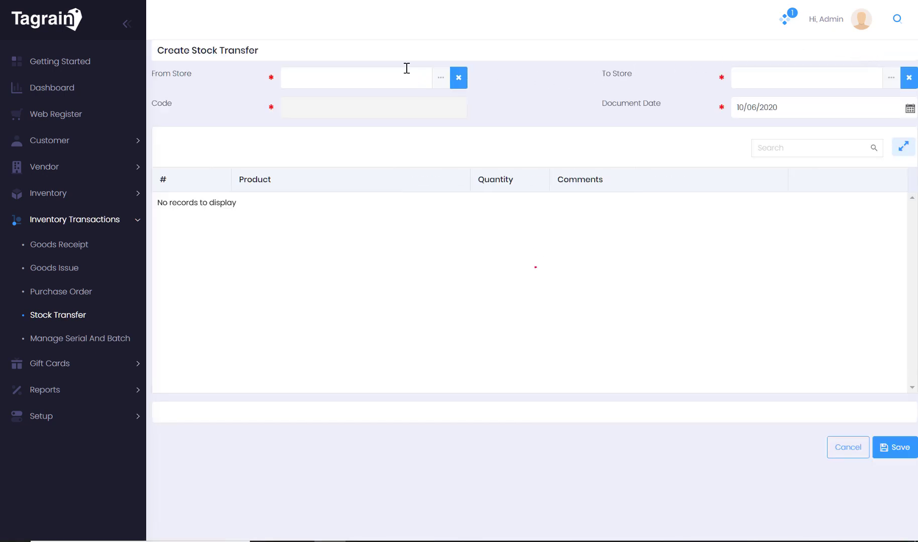
click(373, 80)
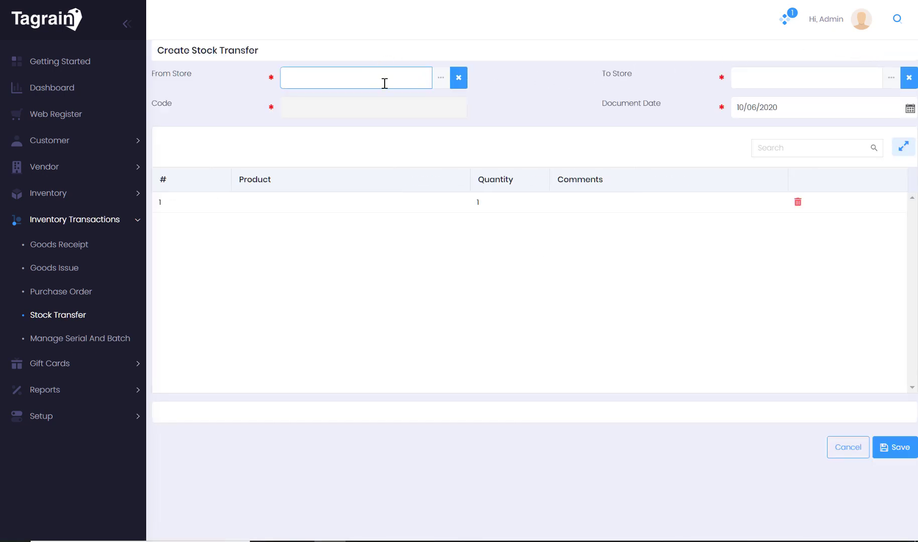
text(marina)
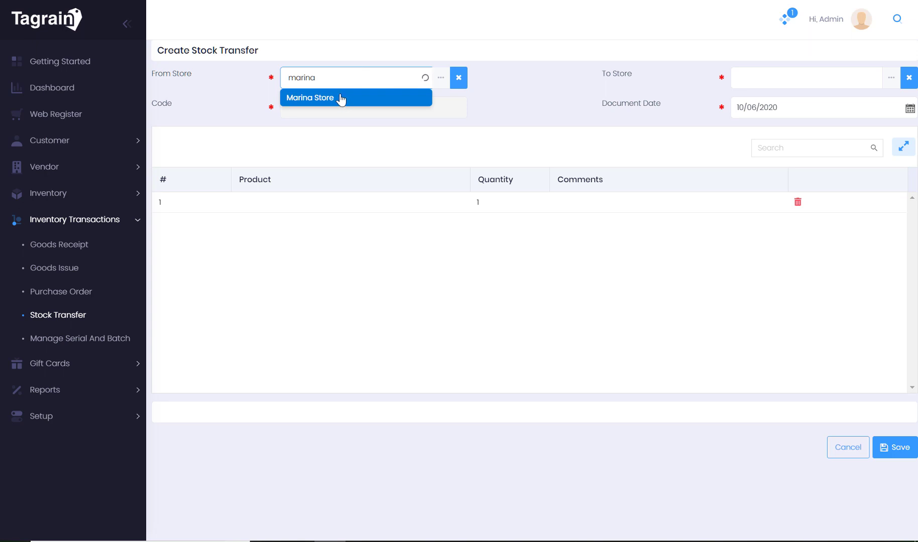
click(341, 99)
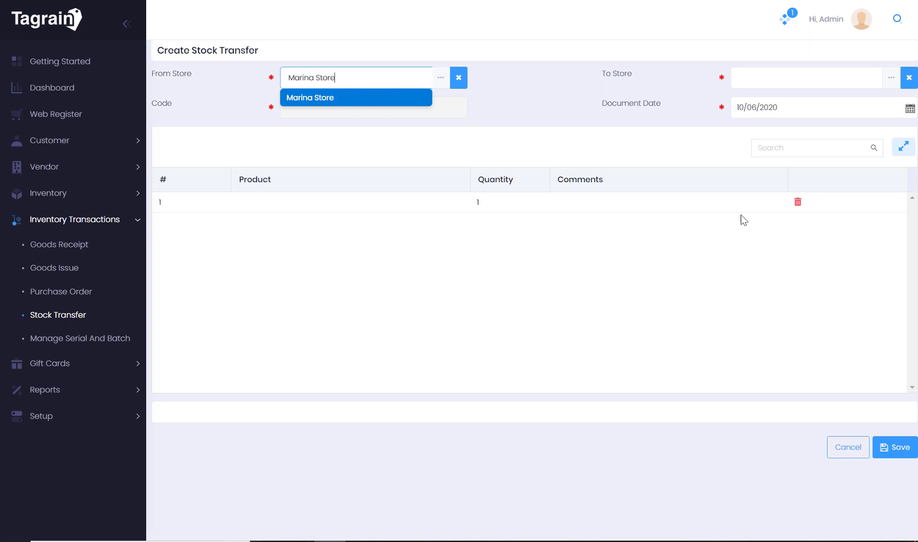
click(765, 81)
text(vivo)
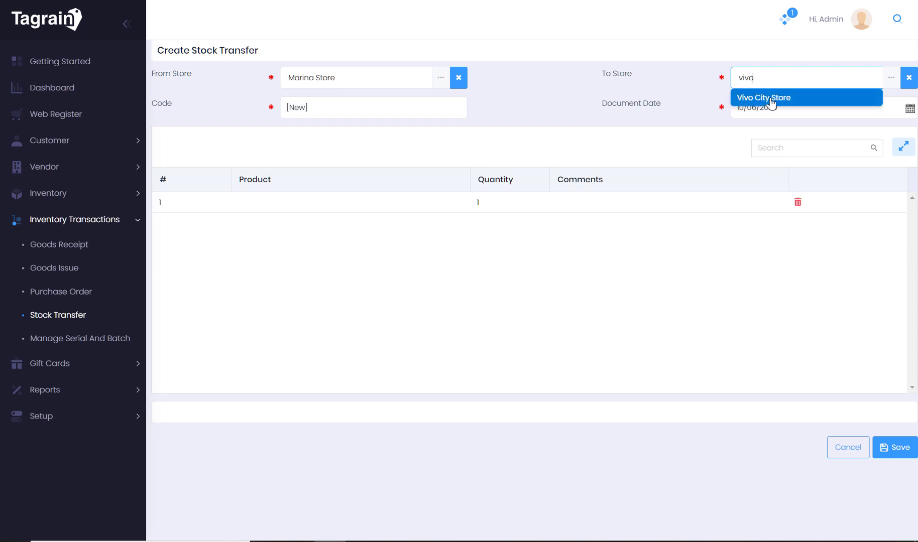
click(771, 103)
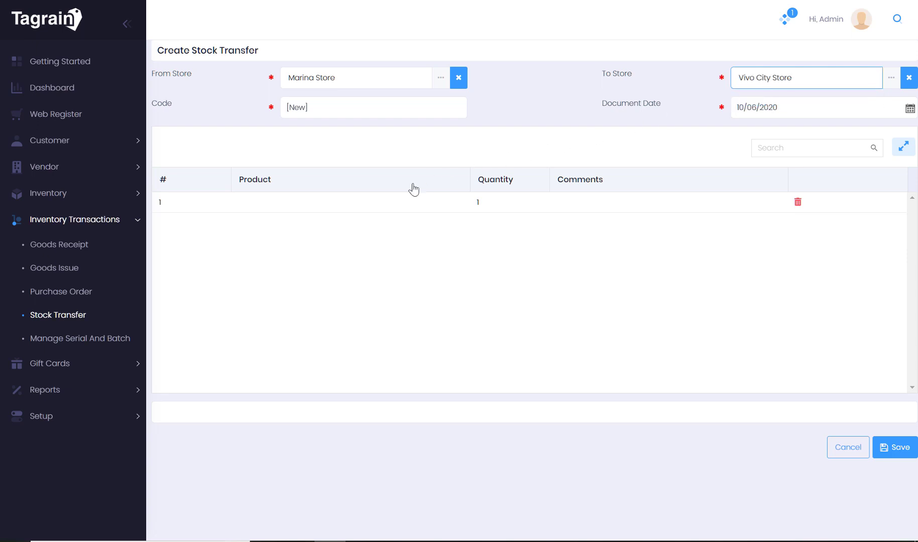
Add 15 of MS-1002 Men's Flex Blue Shirt to the transfer and save it as ST001-ST-3.
click(366, 201)
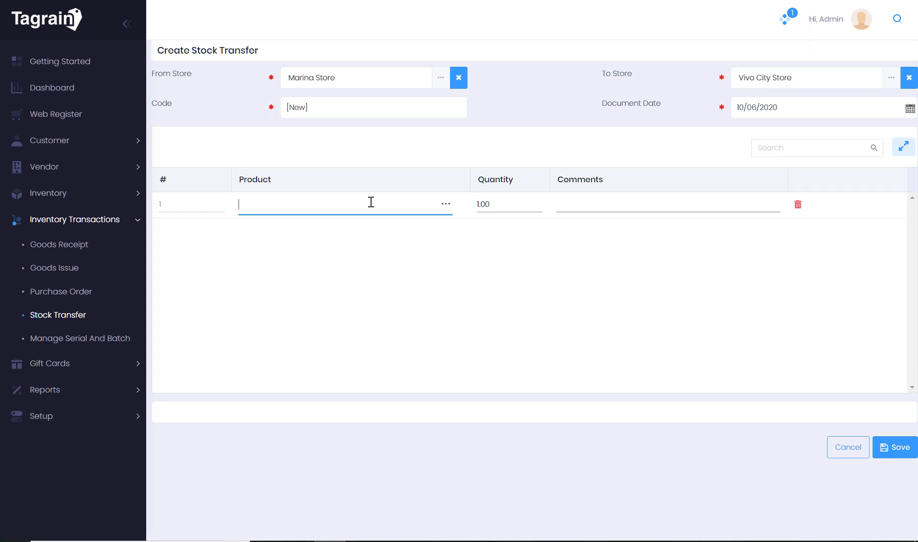
text(shirt)
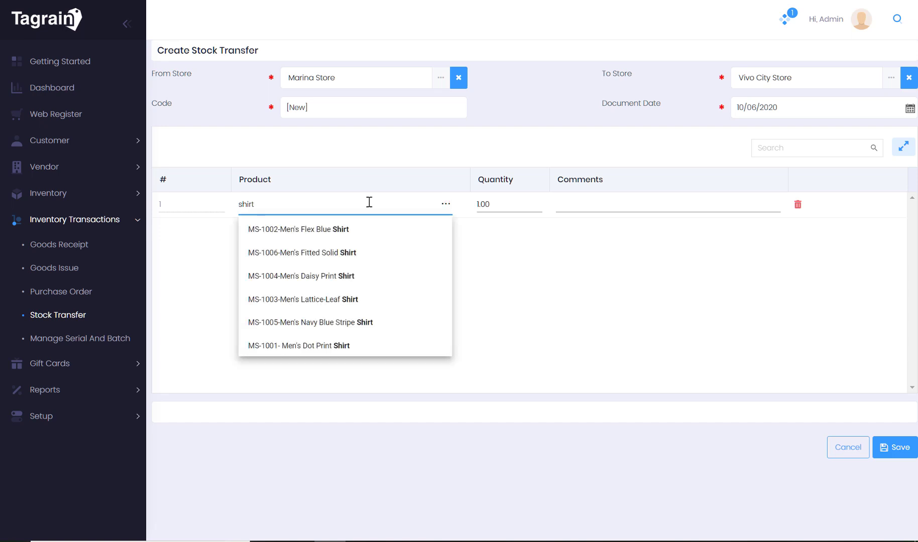
click(327, 234)
click(509, 206)
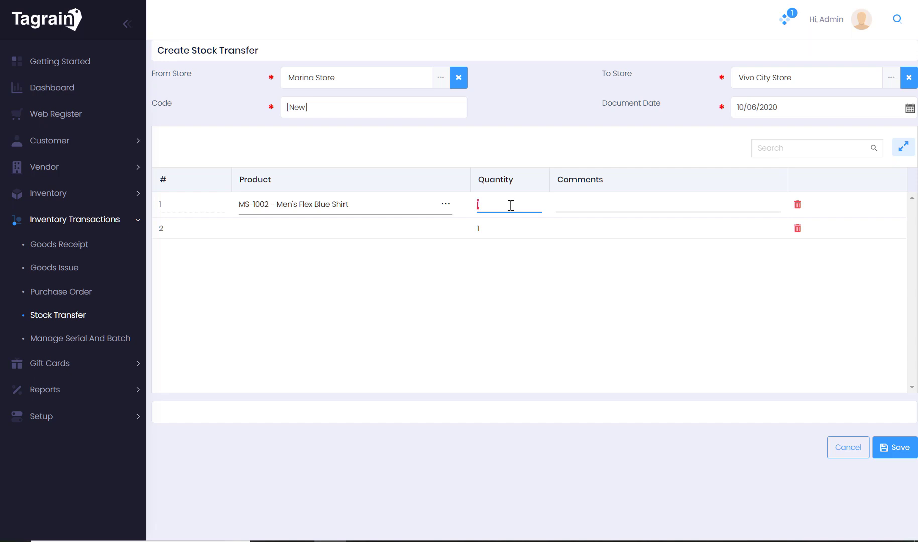
text(15)
key(Tab)
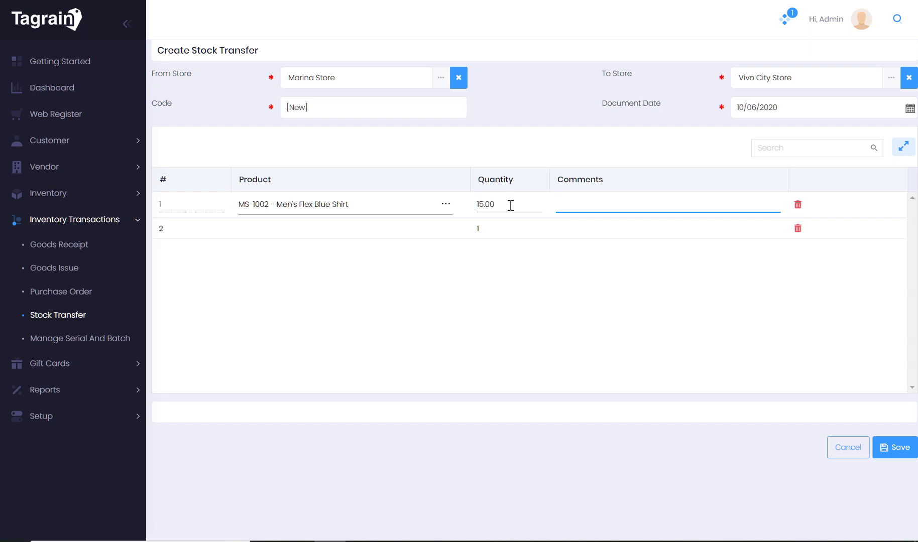
click(899, 454)
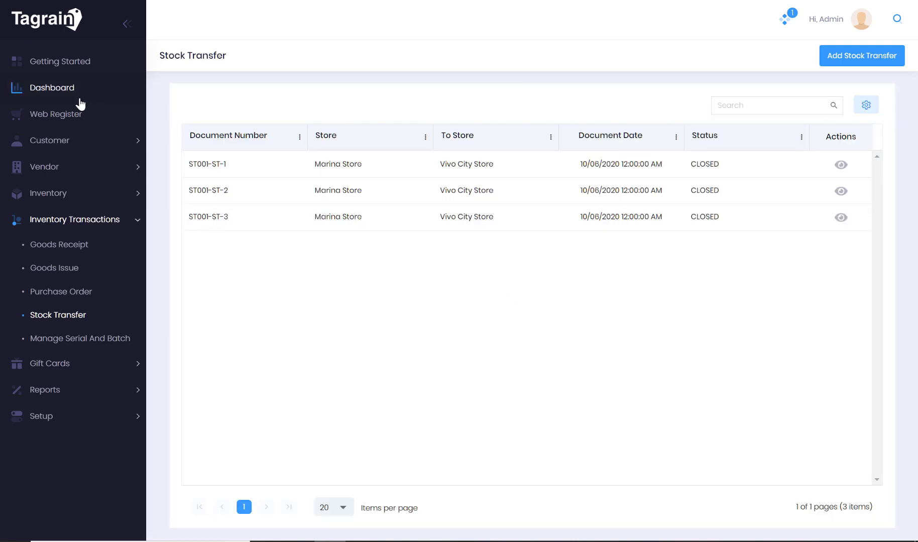
Open the Web Register point-of-sale screen from the sidebar.
click(70, 118)
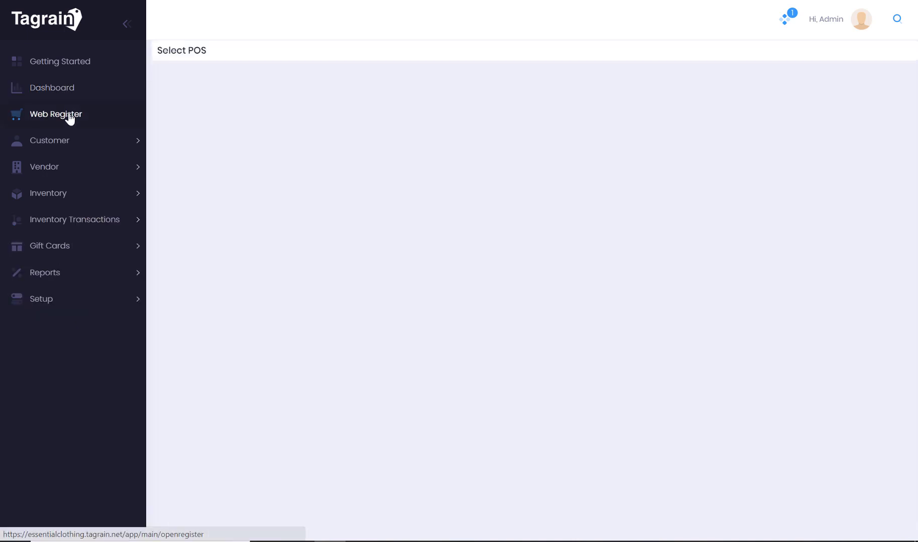